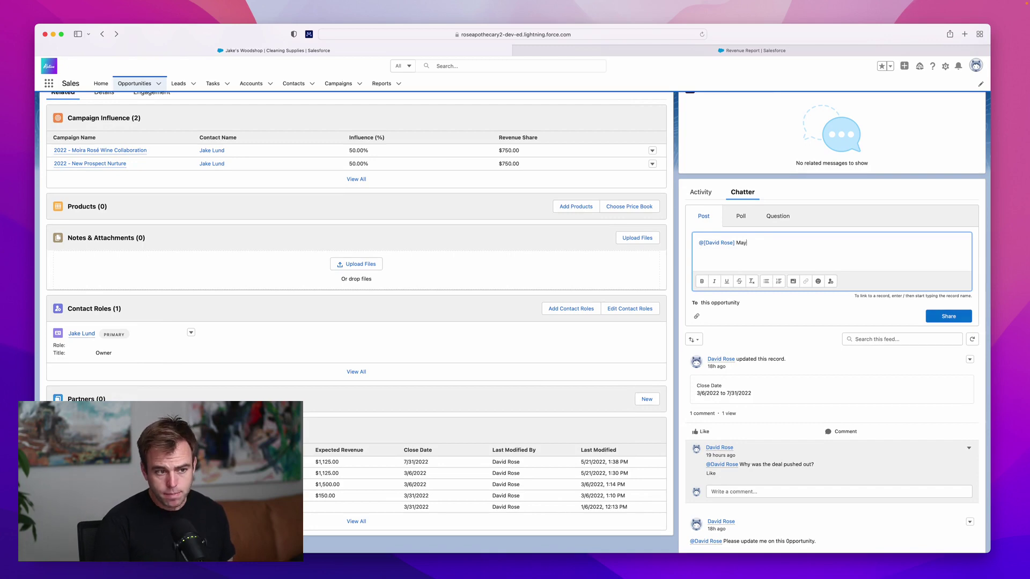
Finish the opportunity's Chatter post after the colleague mention so it reads "Maybe take a look at this me." and share it.
type("at this me.")
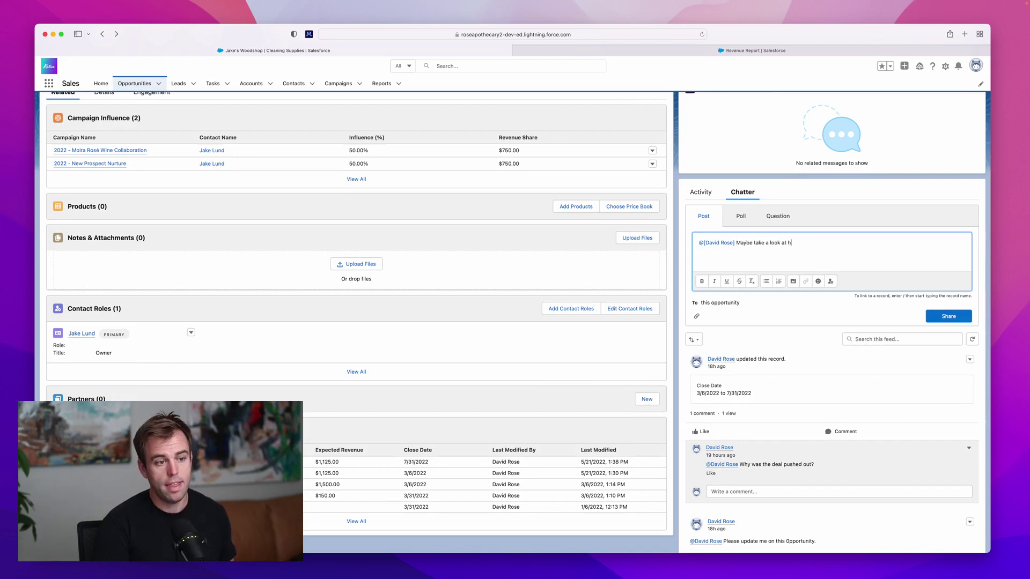
left_click(949, 319)
scroll(779, 302, "down", 3)
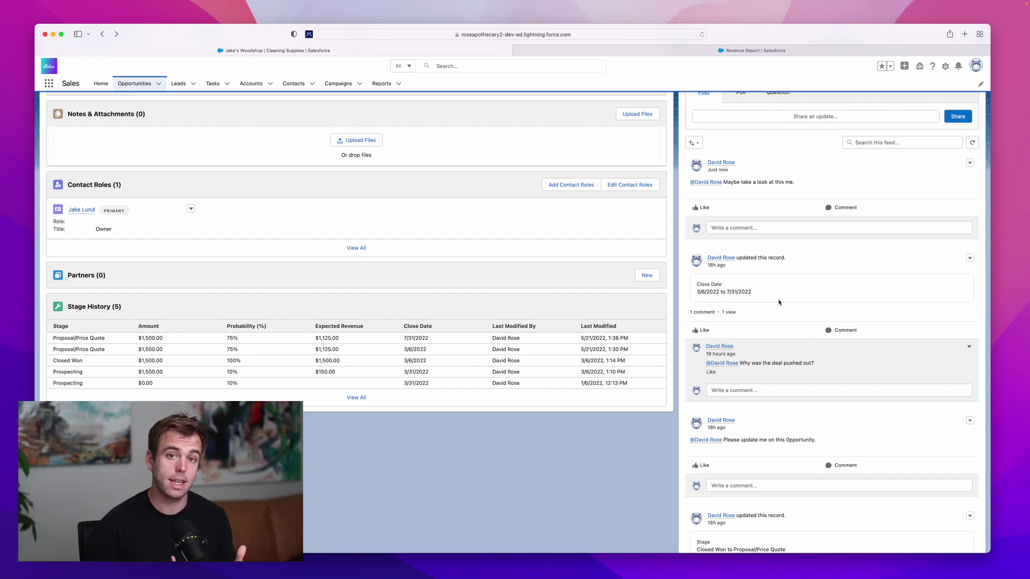
Examine the opportunity's Chatter feed, including the close date update, its comment and the older posts.
scroll(779, 302, "up", 5)
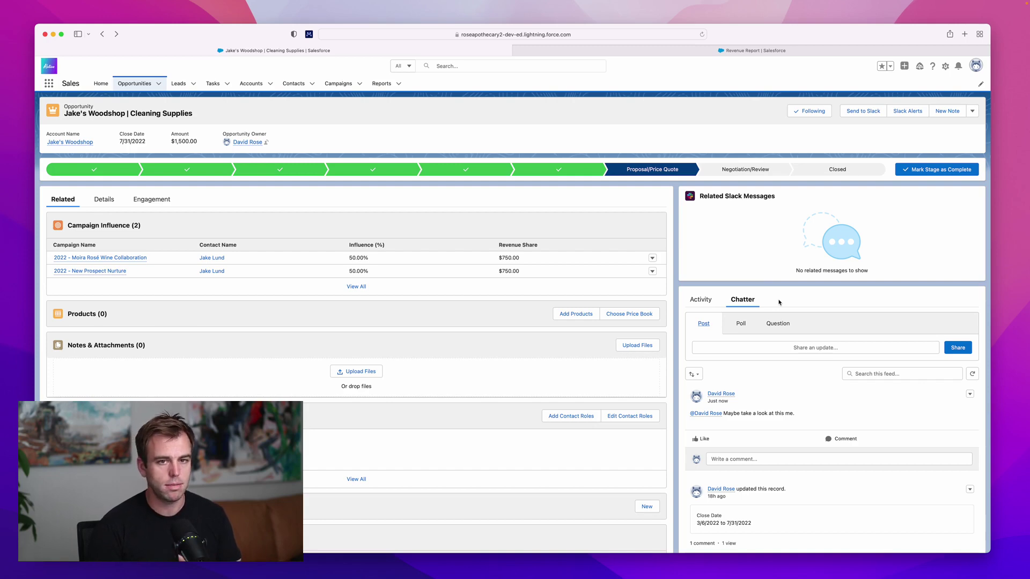
scroll(778, 302, "down", 5)
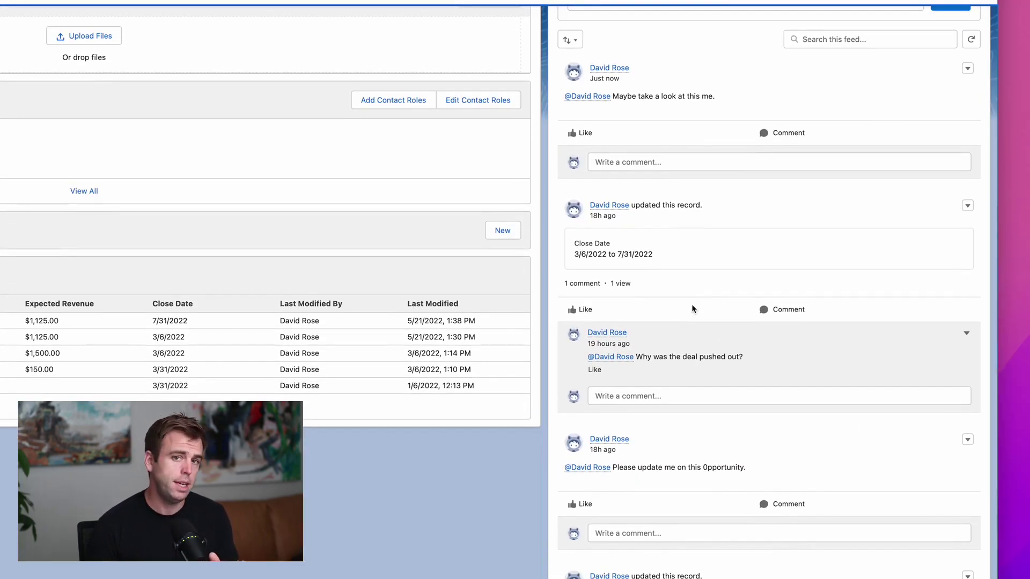
scroll(692, 309, "up", 2)
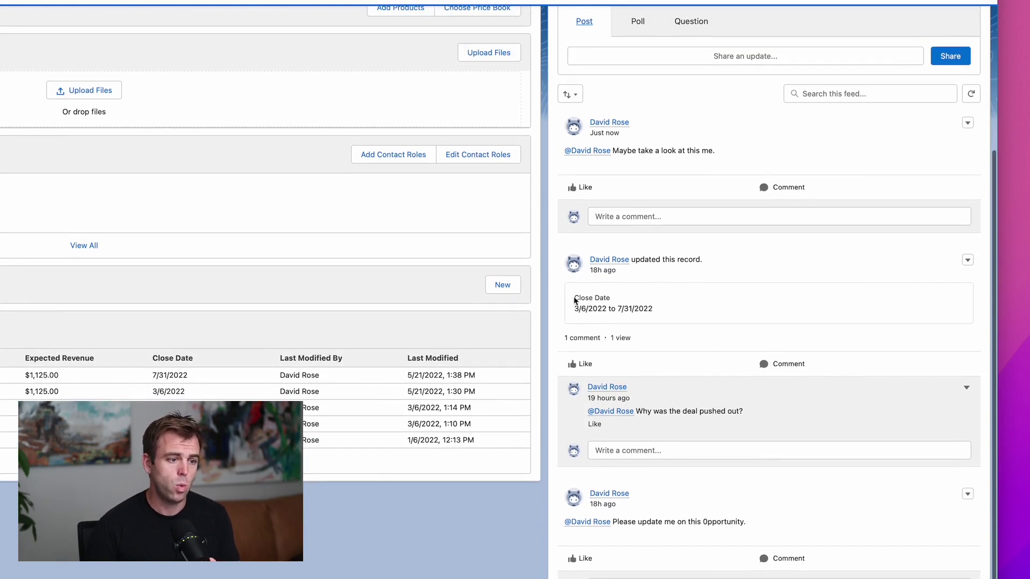
left_click_drag(573, 297, 650, 303)
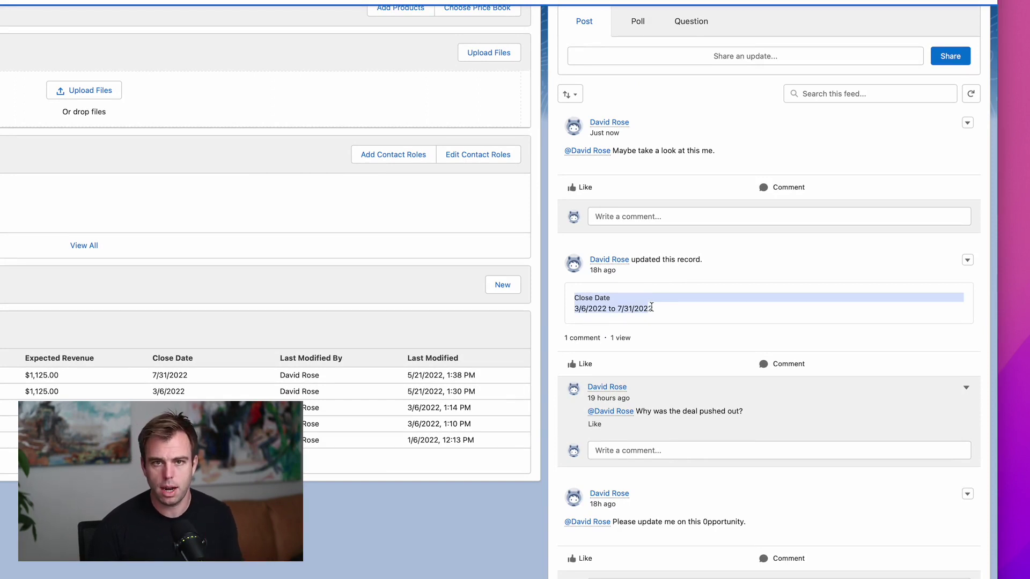
scroll(651, 307, "down", 1)
left_click(651, 309)
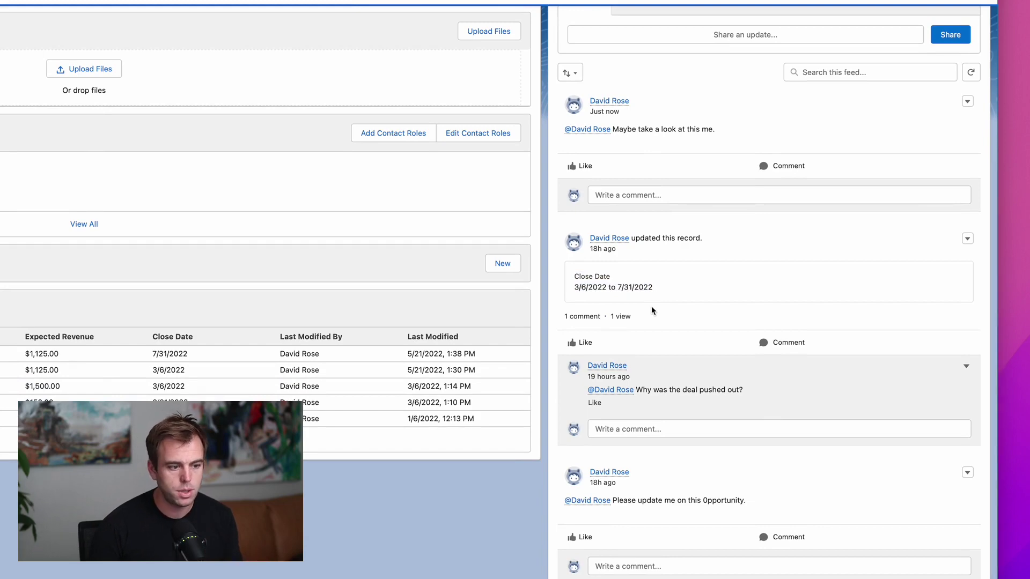
scroll(651, 310, "down", 1)
scroll(651, 310, "up", 1)
scroll(772, 301, "up", 8)
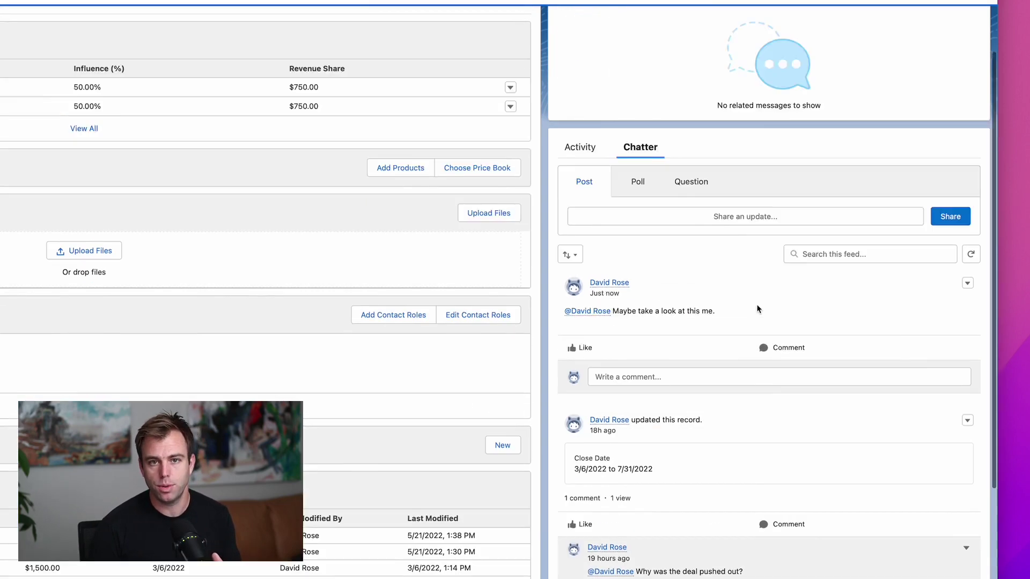
Set the amount in the opportunity's details to 3000 and save the record.
left_click(103, 199)
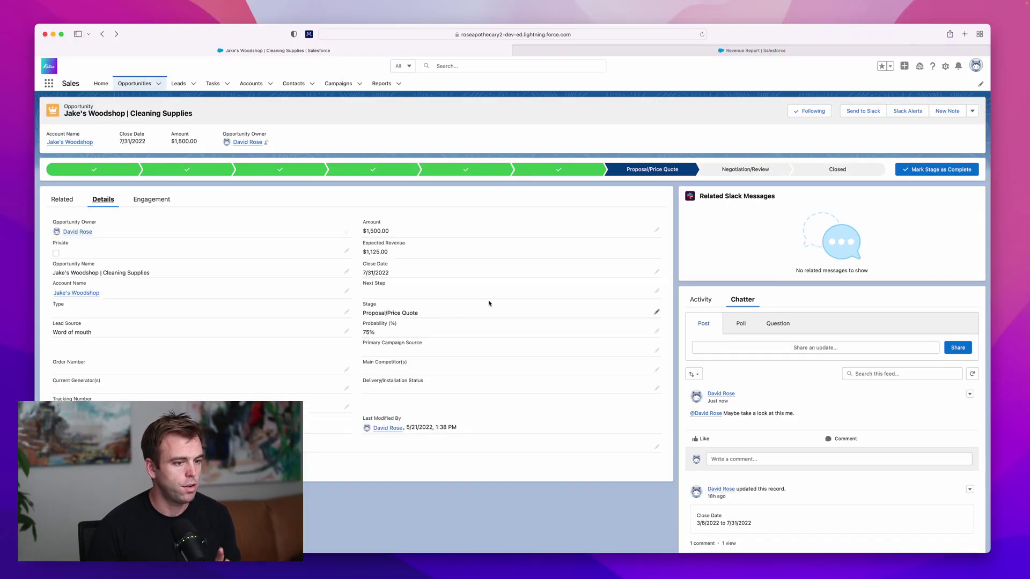
left_click(656, 231)
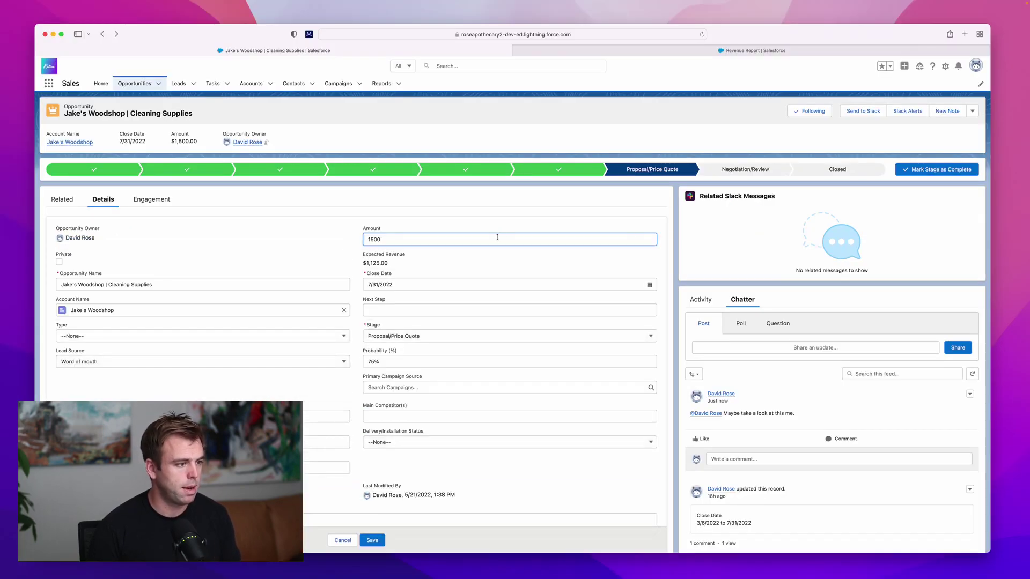
type("300")
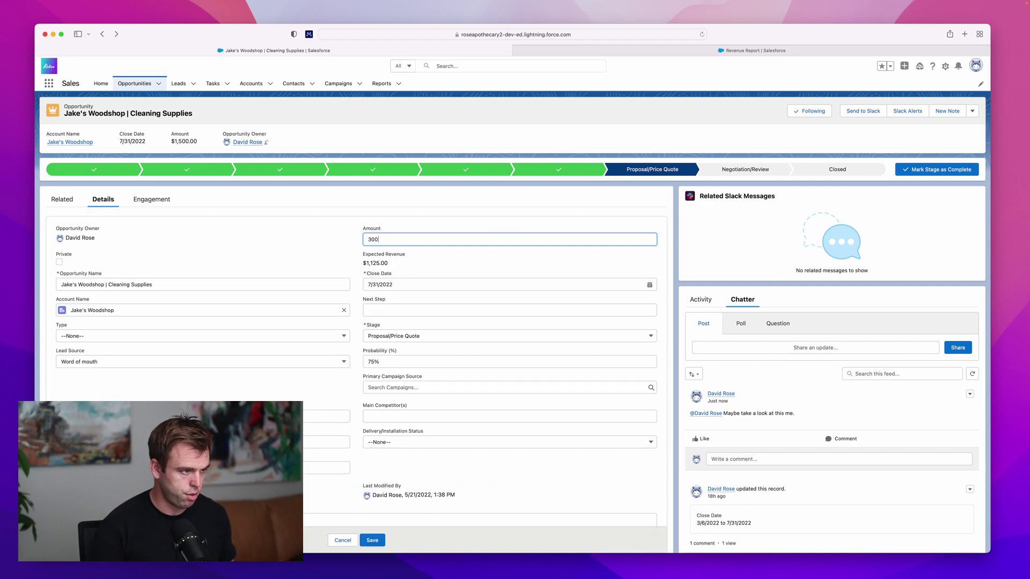
type("0")
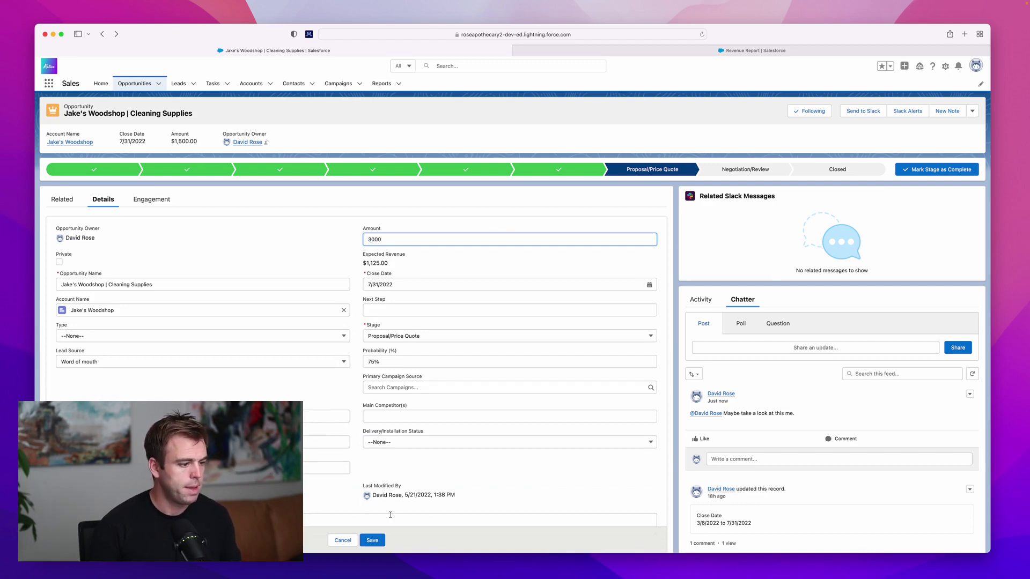
left_click(372, 540)
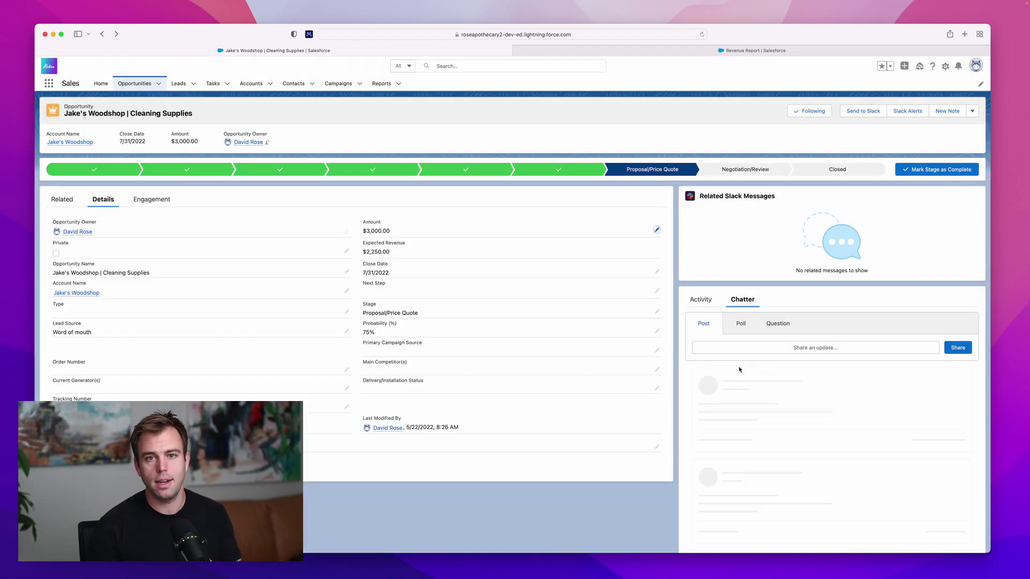
Review how the amount change is logged in the opportunity's Chatter feed.
scroll(762, 402, "down", 1)
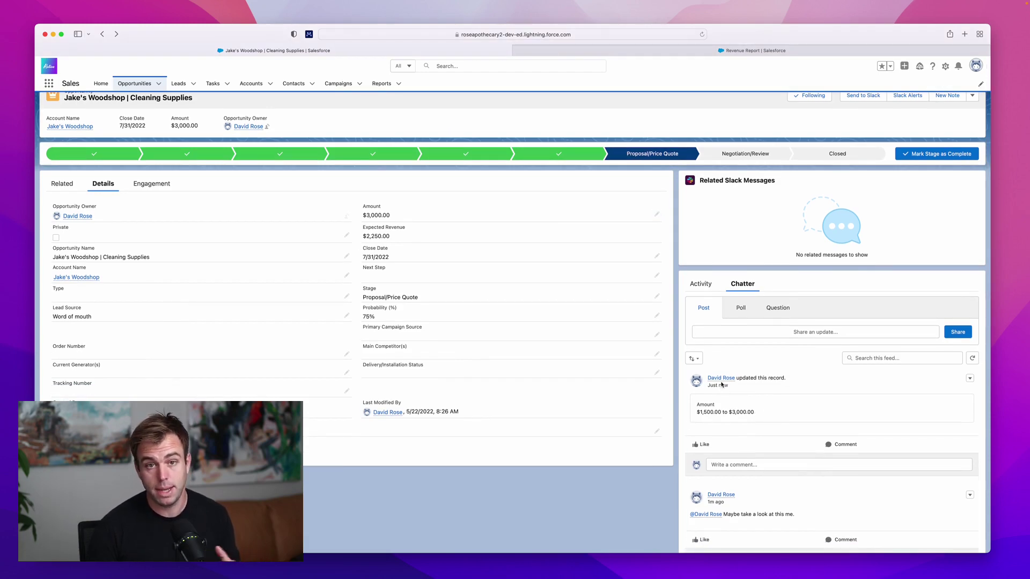
scroll(722, 386, "down", 2)
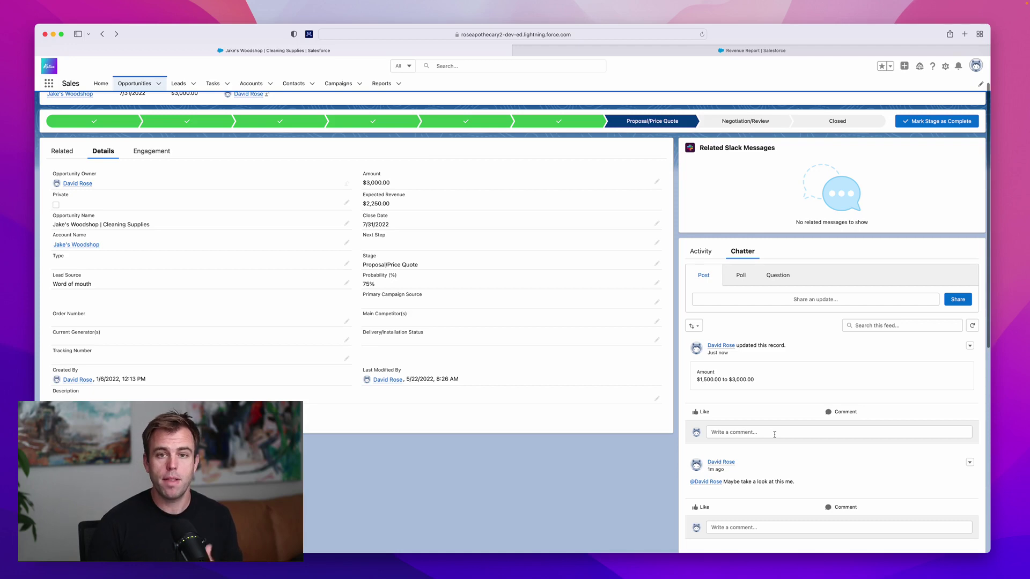
scroll(774, 435, "down", 1)
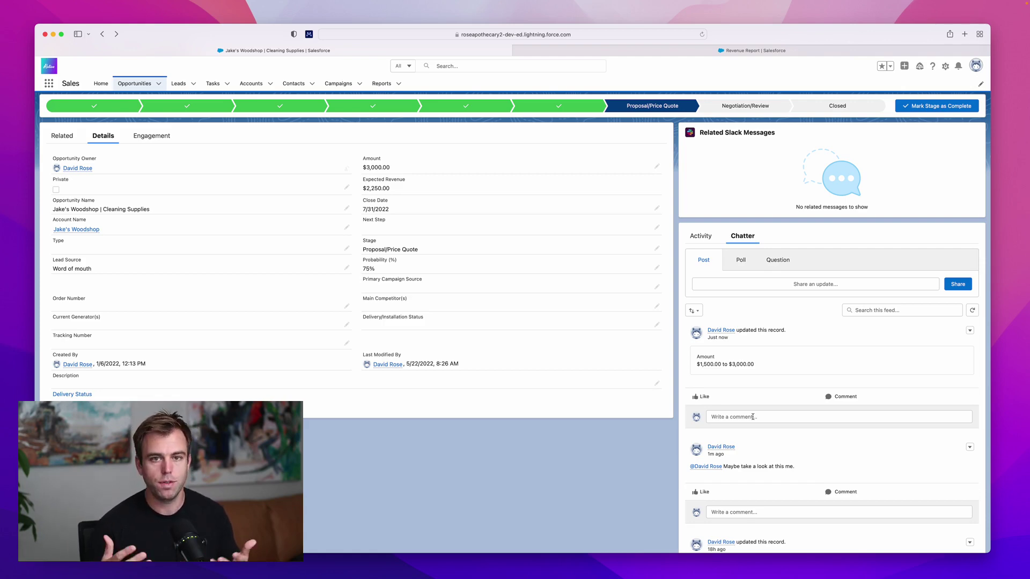
scroll(752, 417, "up", 2)
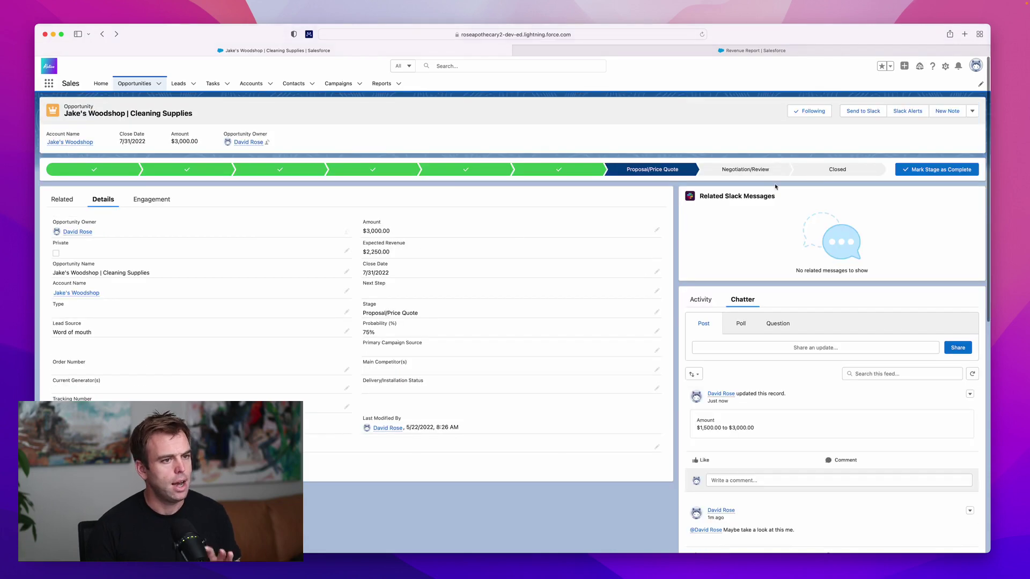
scroll(827, 162, "down", 2)
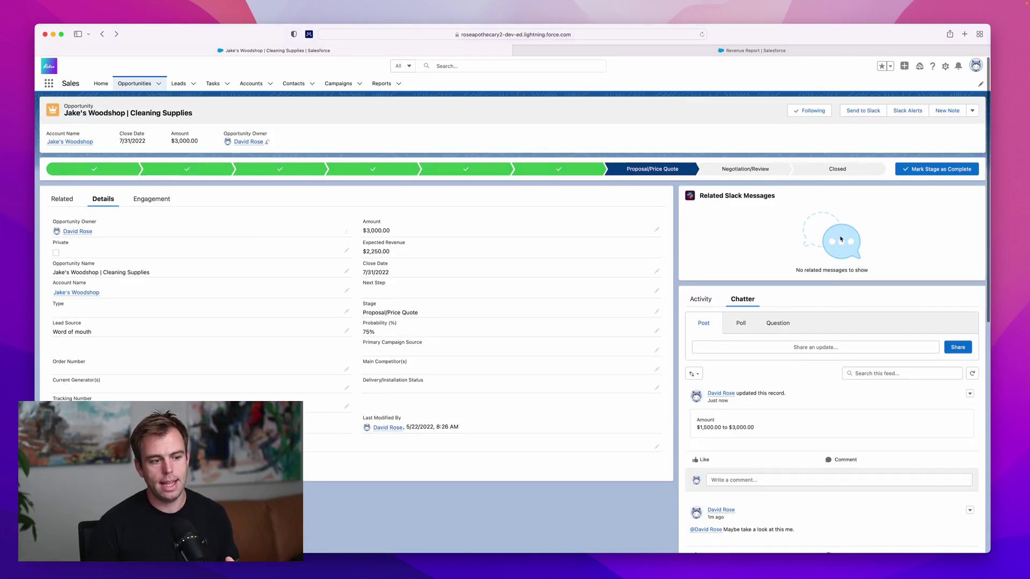
left_click_drag(756, 374, 686, 374)
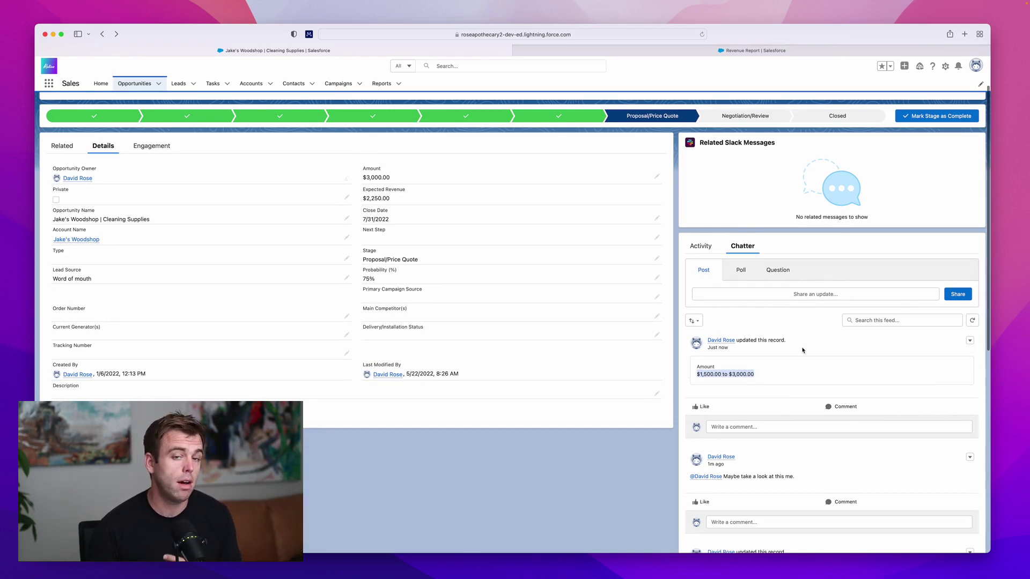
scroll(802, 350, "up", 2)
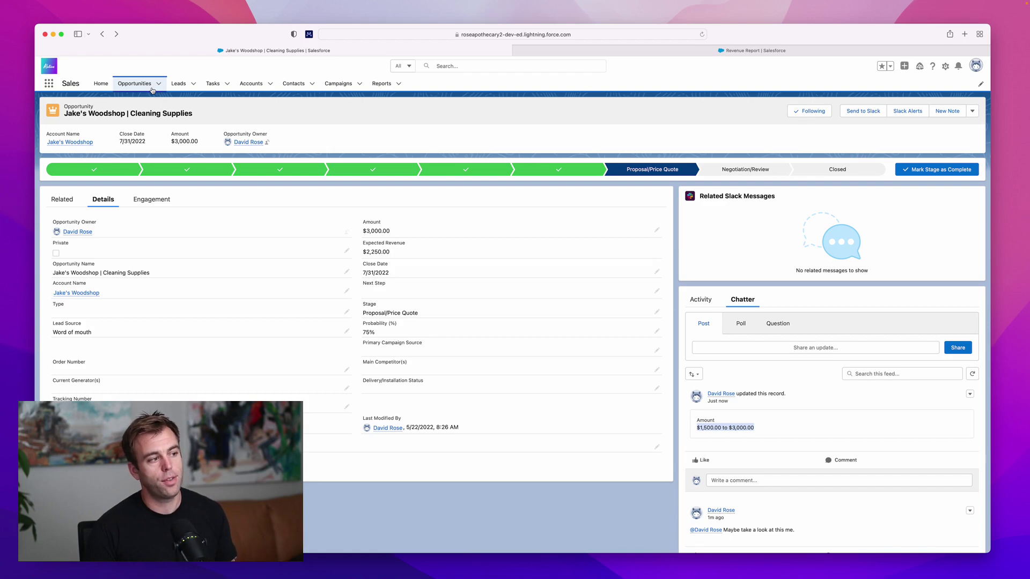
Find Groups by searching for "group" among the apps and items, and open the Sales Team group's page.
left_click(49, 84)
type("group")
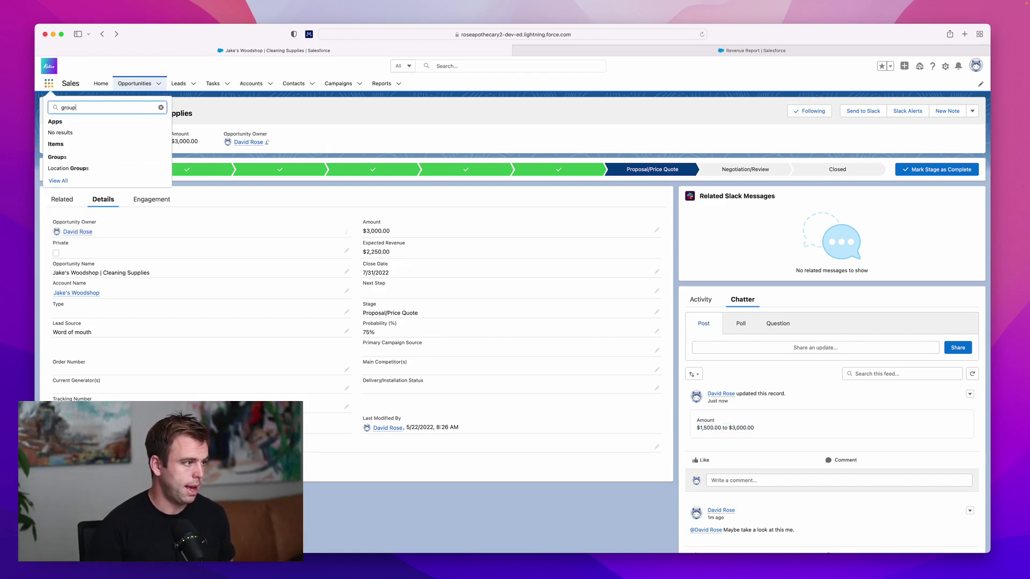
left_click(60, 156)
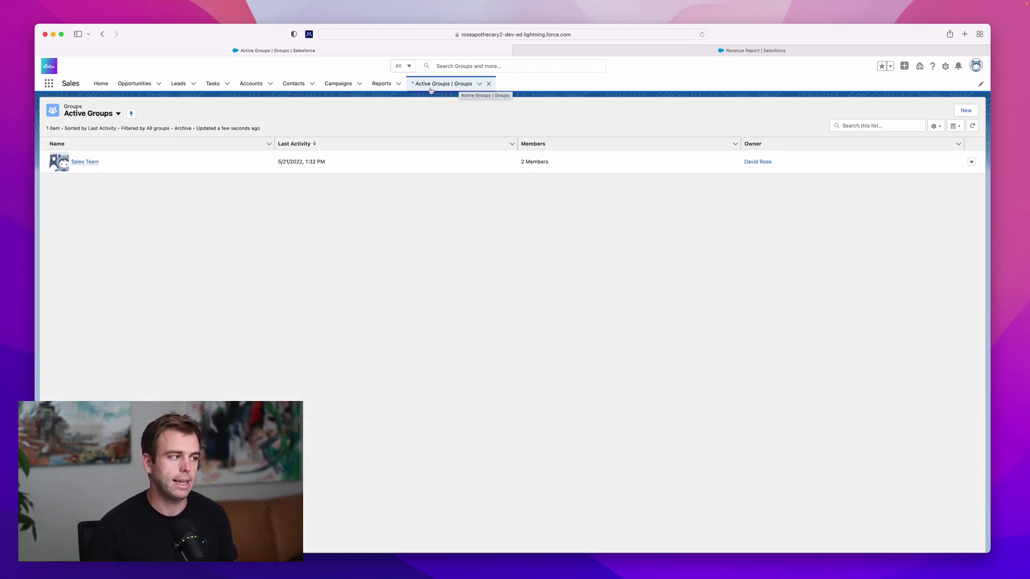
left_click(86, 164)
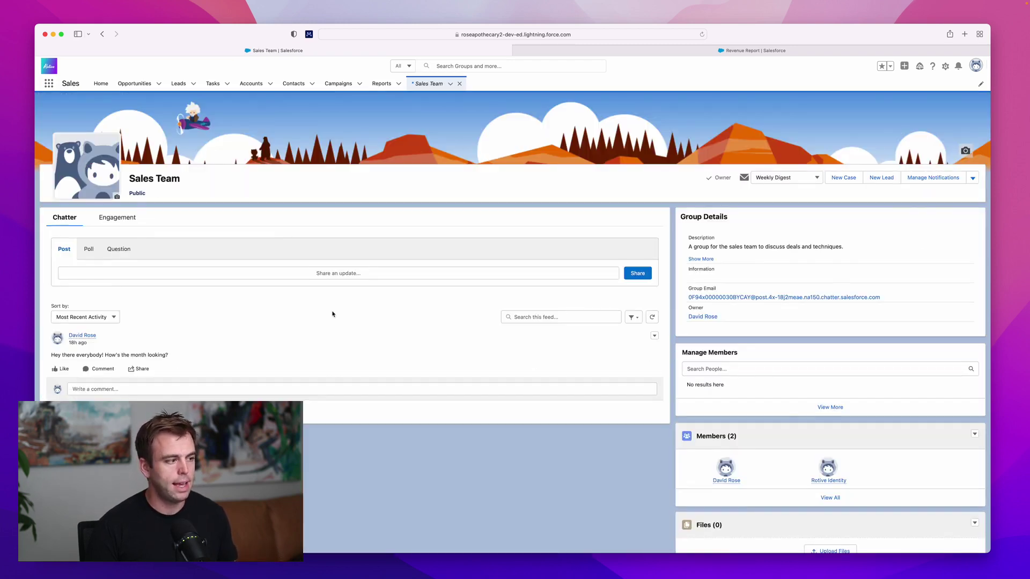
scroll(334, 316, "down", 1)
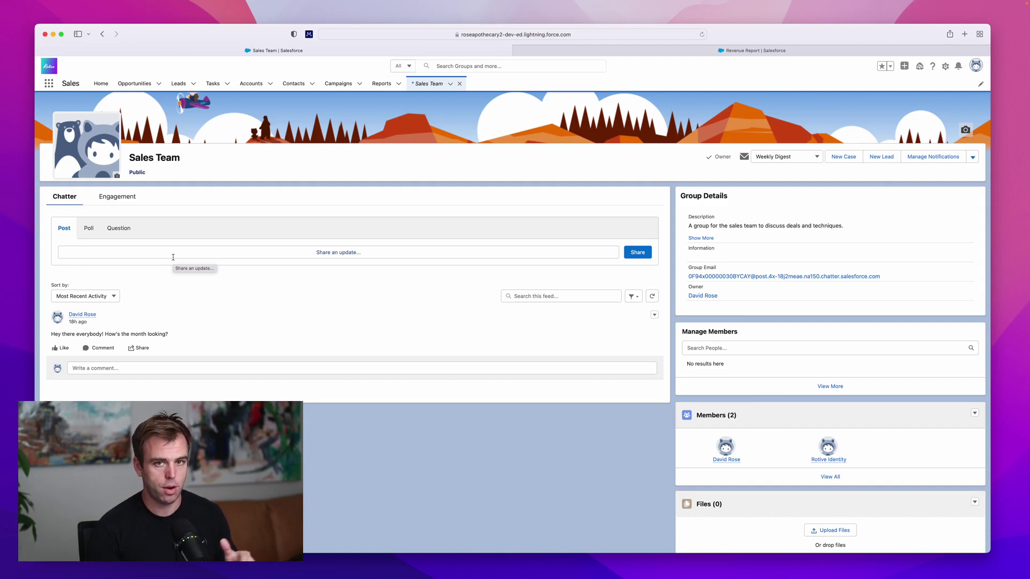
Find Chatter by searching for "chat" among the apps and items, and open the Chatter home feed.
left_click(49, 85)
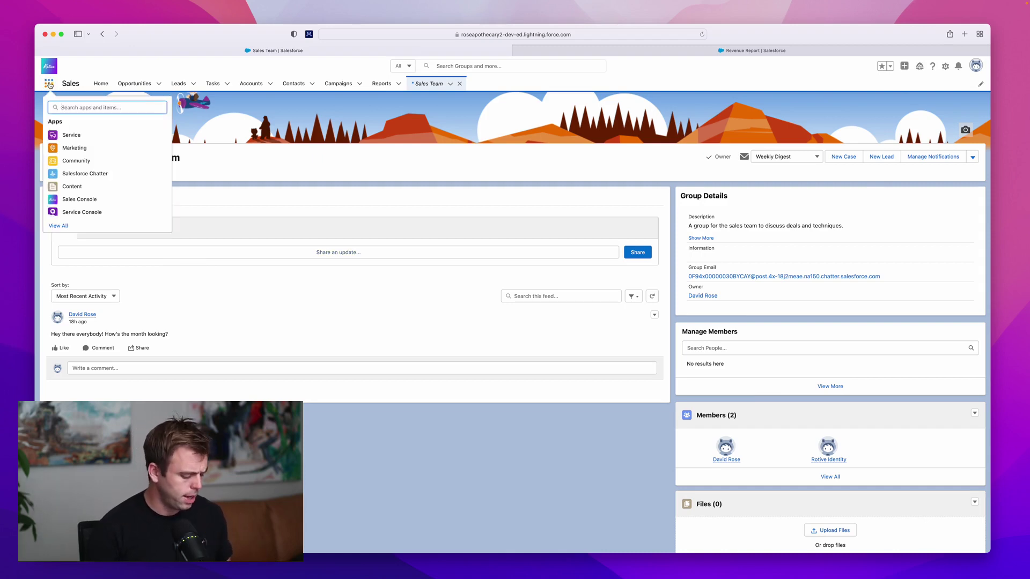
type("chat")
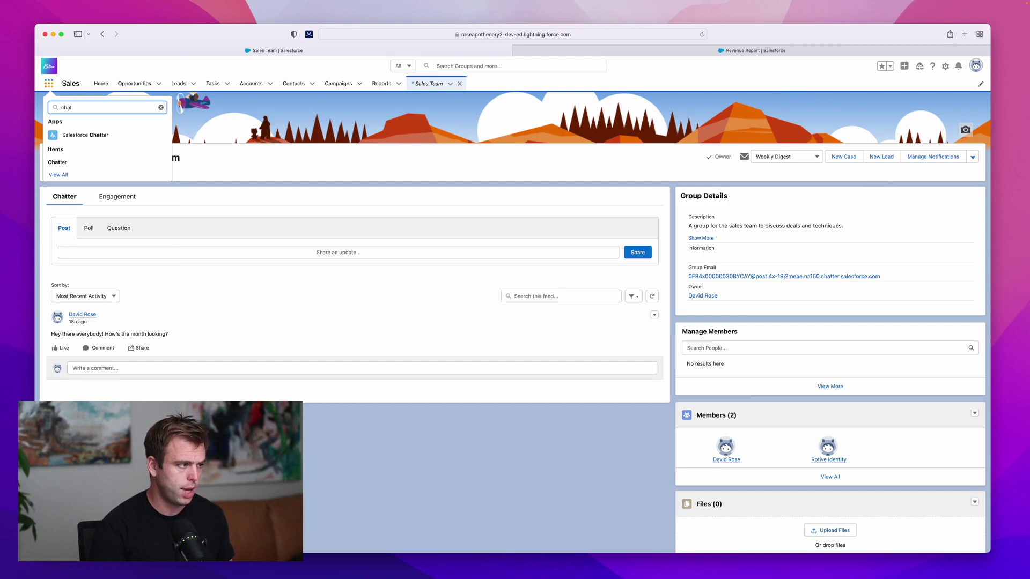
left_click(59, 163)
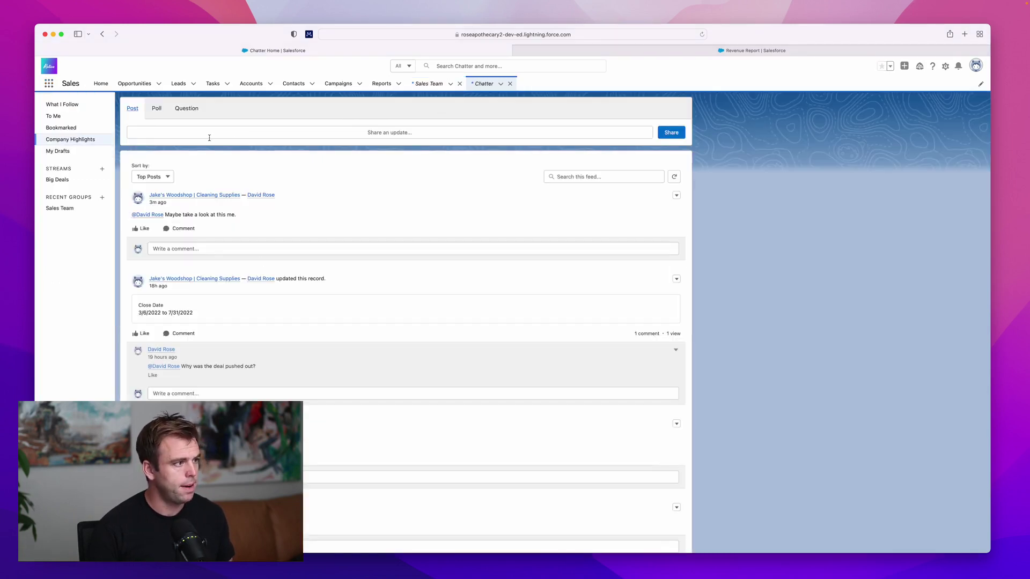
mouse_move(273, 280)
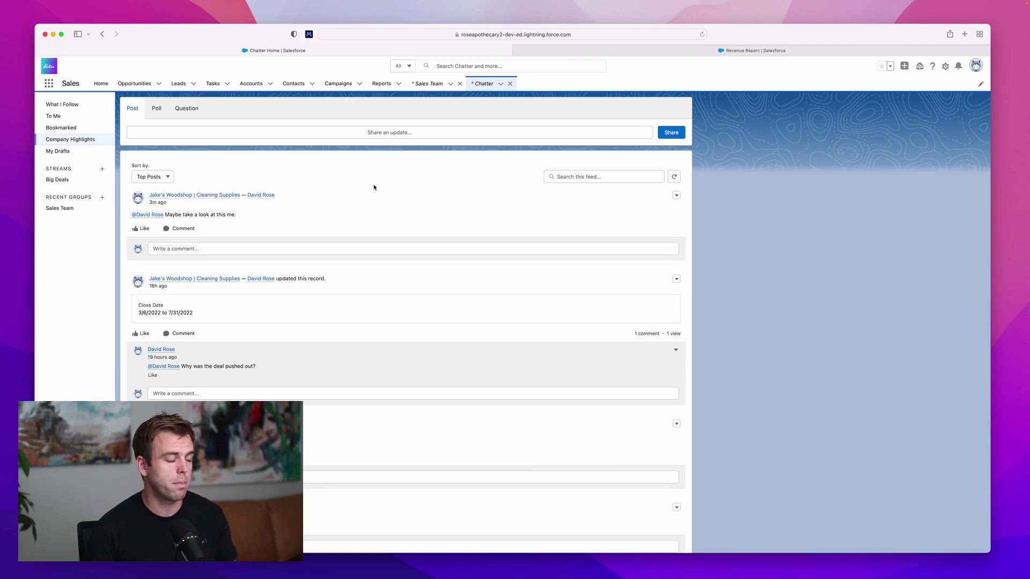
View the What I Follow, To Me and Company Highlights feeds, and the Big Deals stream.
left_click(80, 105)
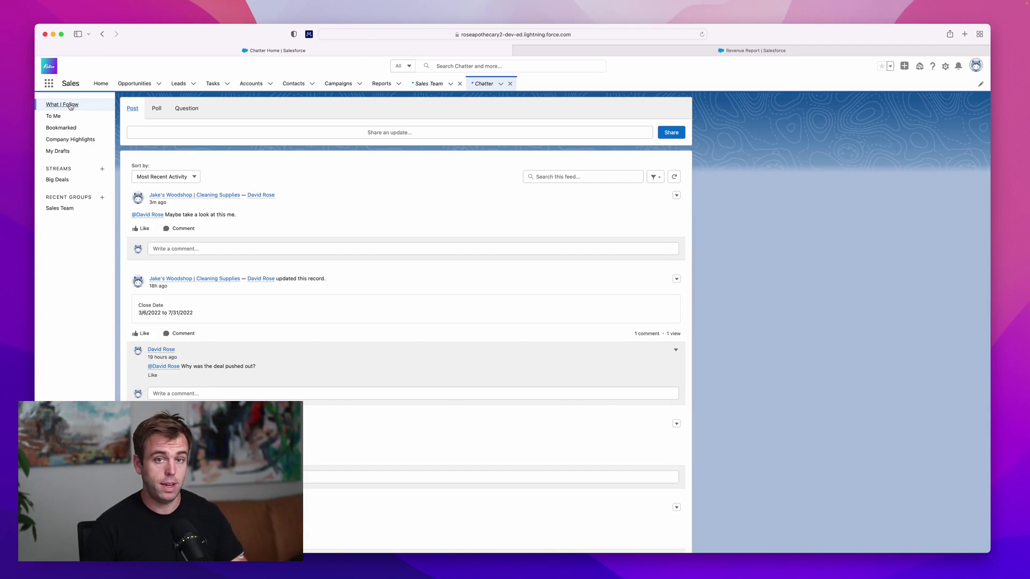
left_click(62, 116)
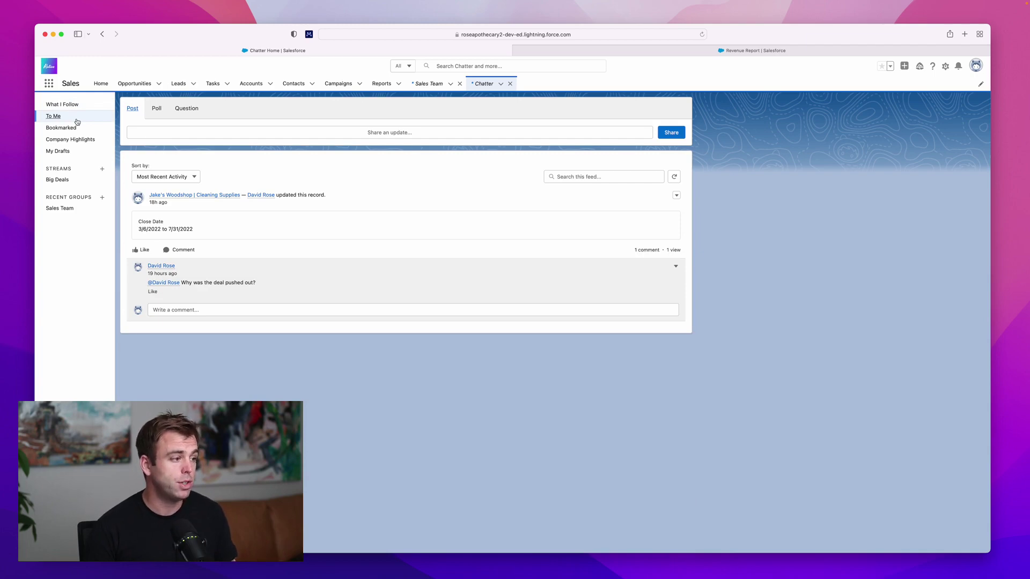
left_click(70, 140)
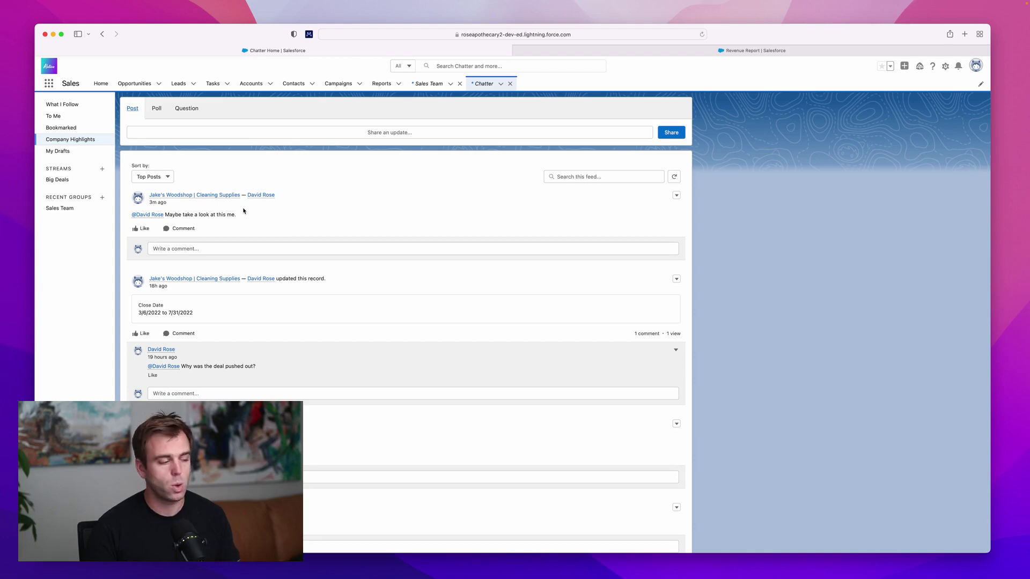
left_click(63, 181)
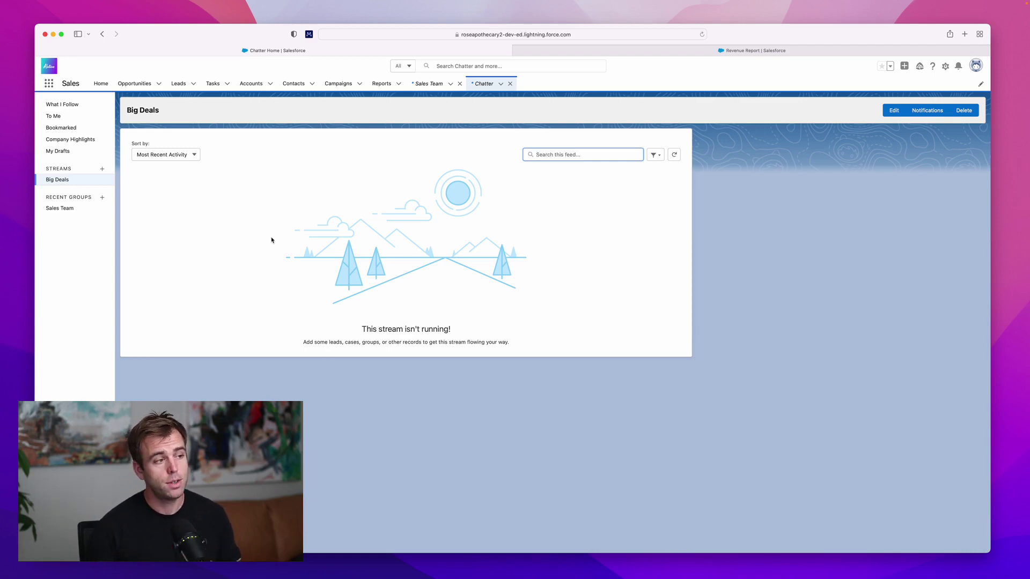
Switch to the open Revenue Report and show its Chatter feed.
left_click(658, 54)
left_click(916, 111)
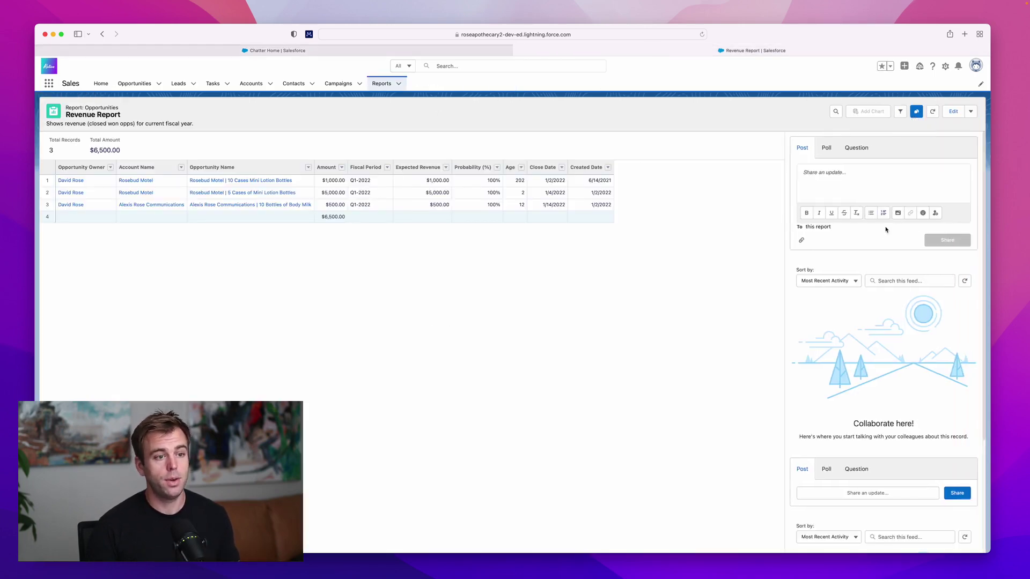